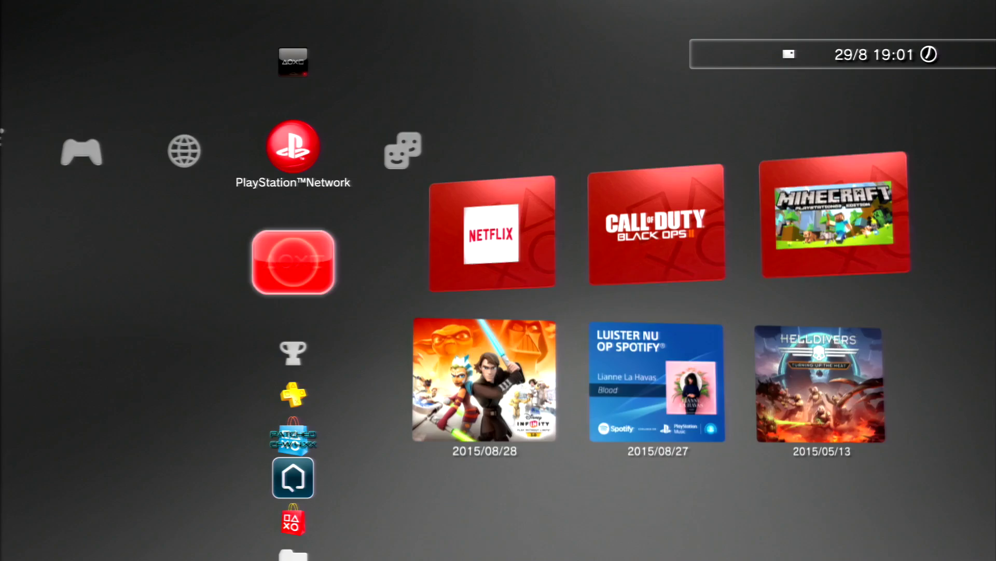
Step: Go to the console's Game category and highlight the PlayStation®3 titles folder
key("Left")
key("Left")
key("Down")
key("Down")
key("Down")
key("Down")
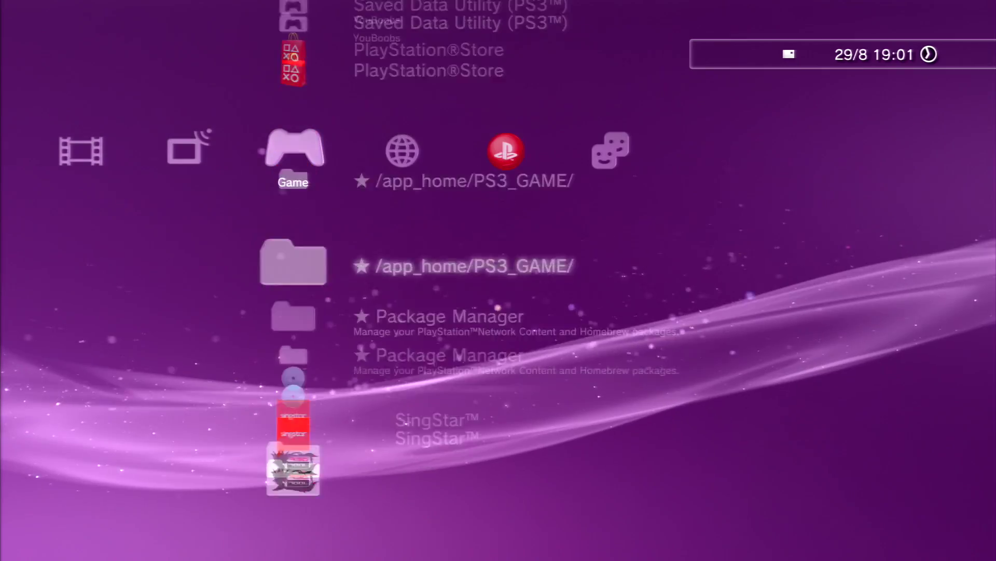
key("Down")
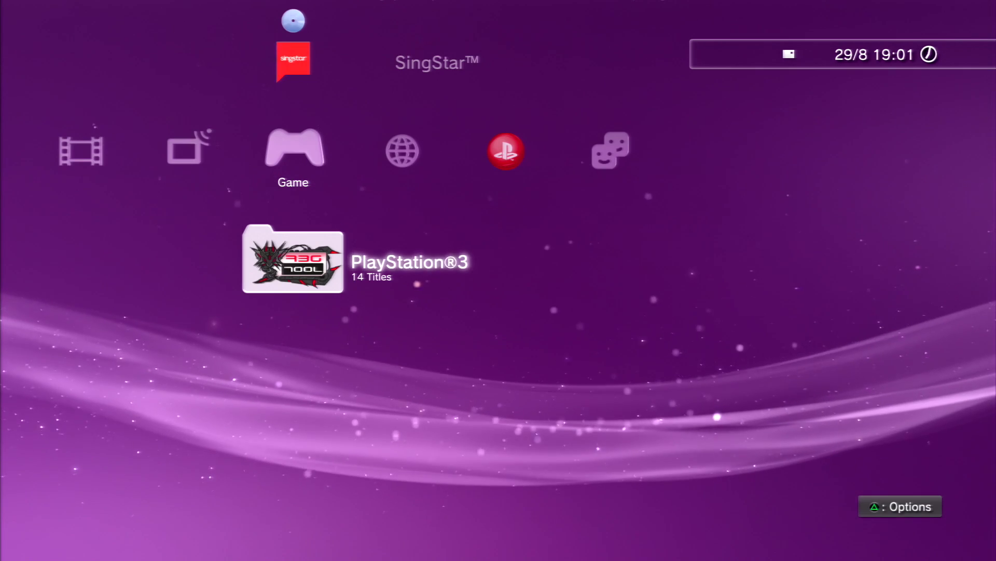
Step: Check the inserted Modern Warfare® 2 disc in the Game category and launch multiMAN
key("Up")
key("Up")
key("Up")
key("Down")
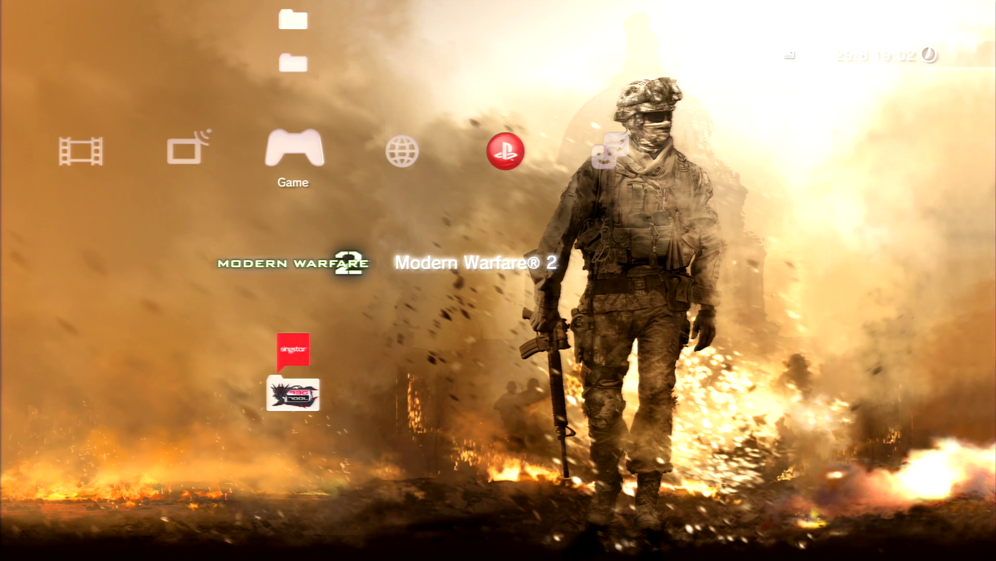
key("Down")
key("Return")
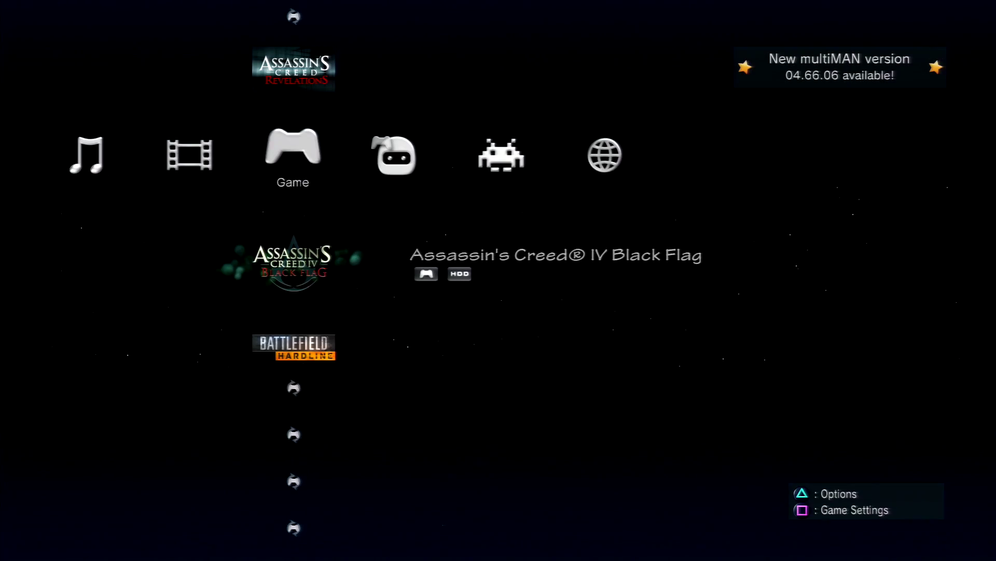
Step: Copy the Modern Warfare® 2 disc from the game list to PS3 HDD (/dev_hdd0)
key("Up")
key("Up")
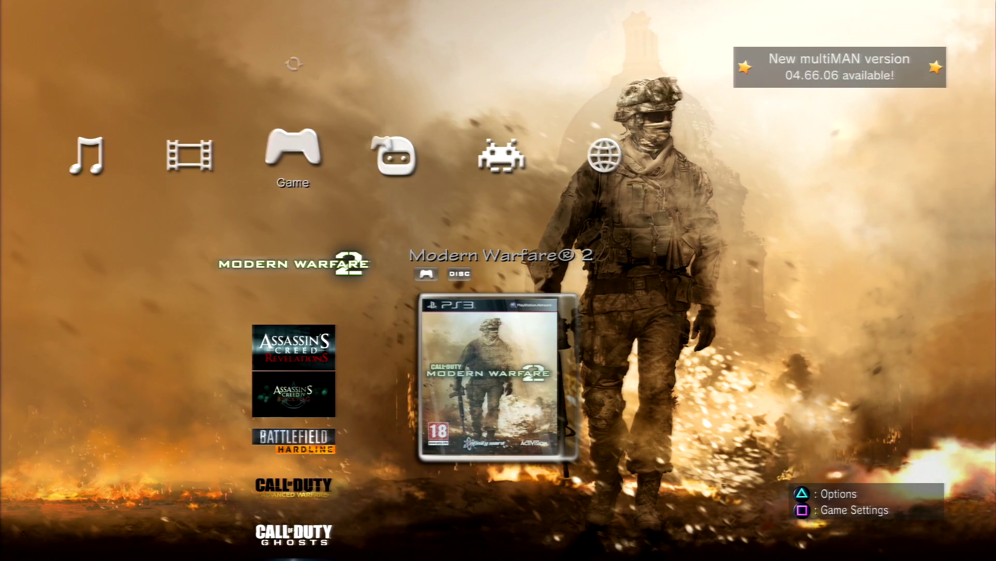
key("Up")
key("Down")
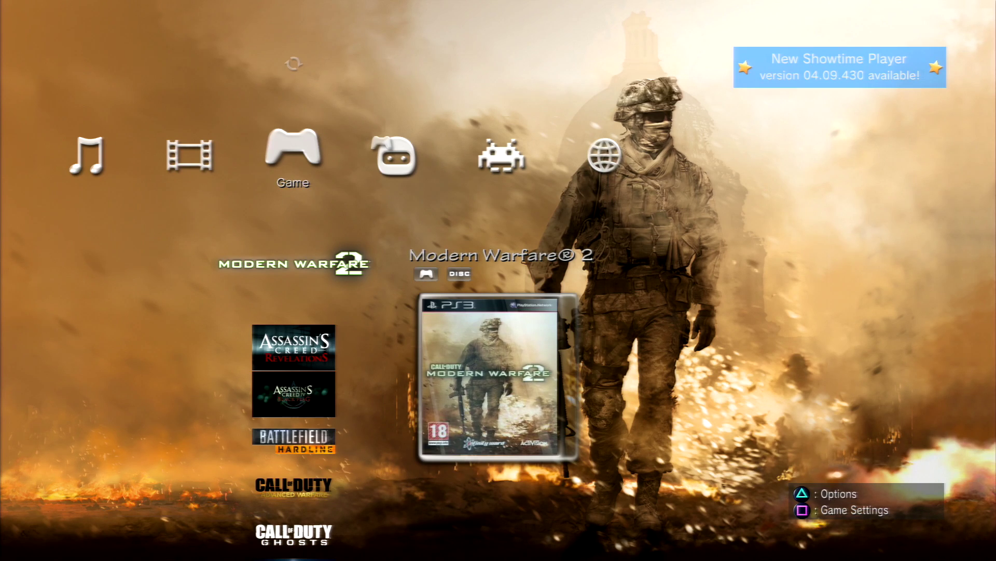
key("t")
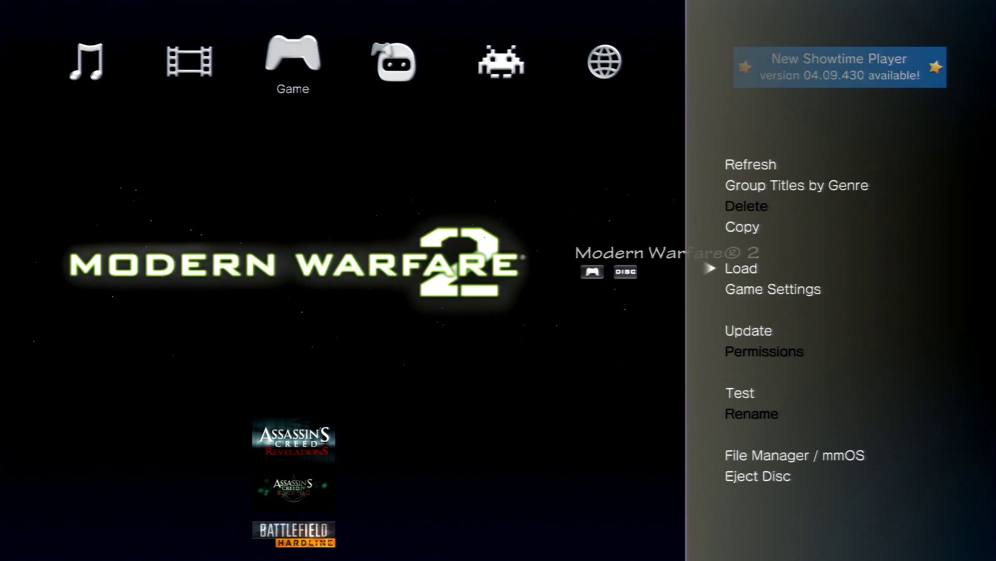
key("Down")
key("Down")
key("Return")
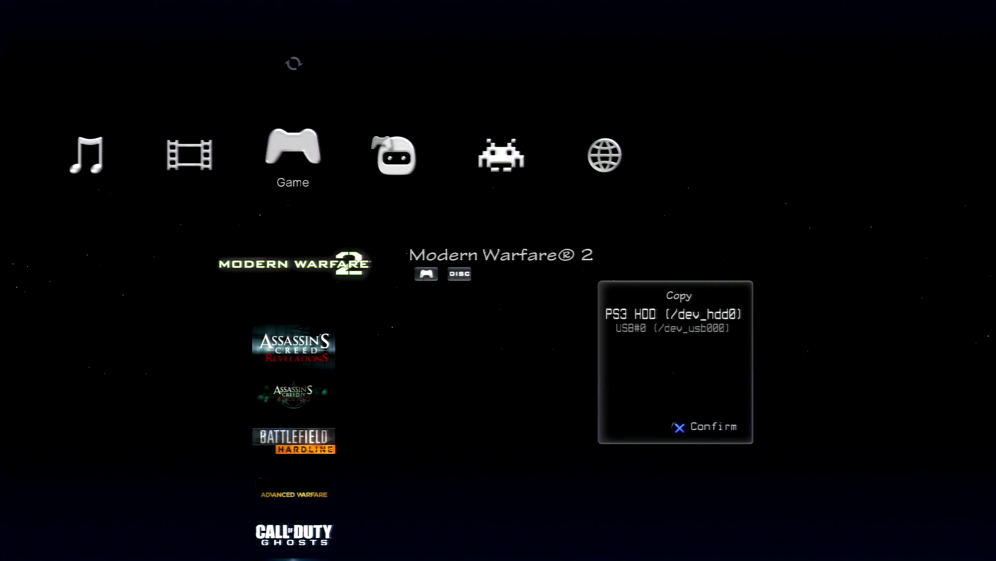
key("Down")
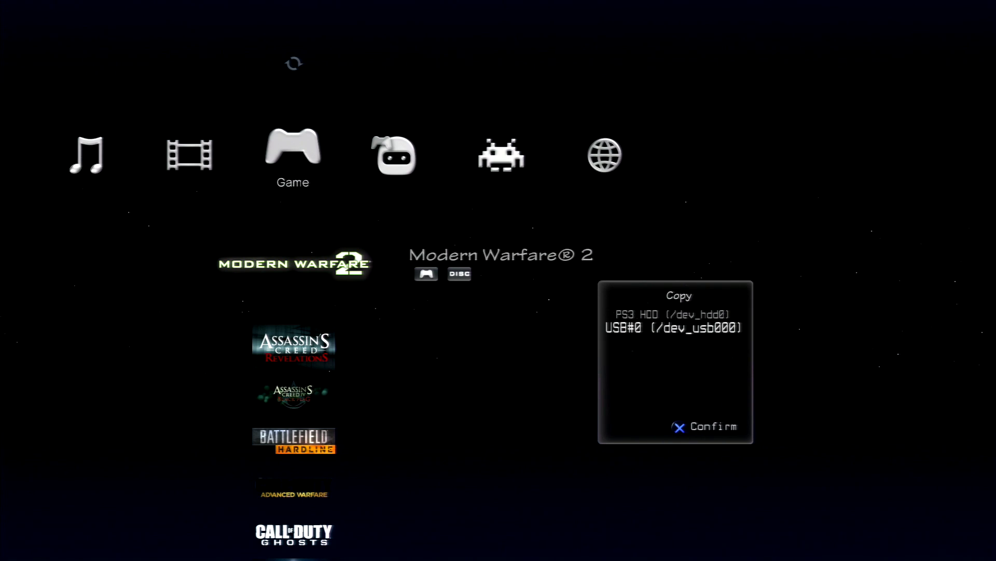
key("Up")
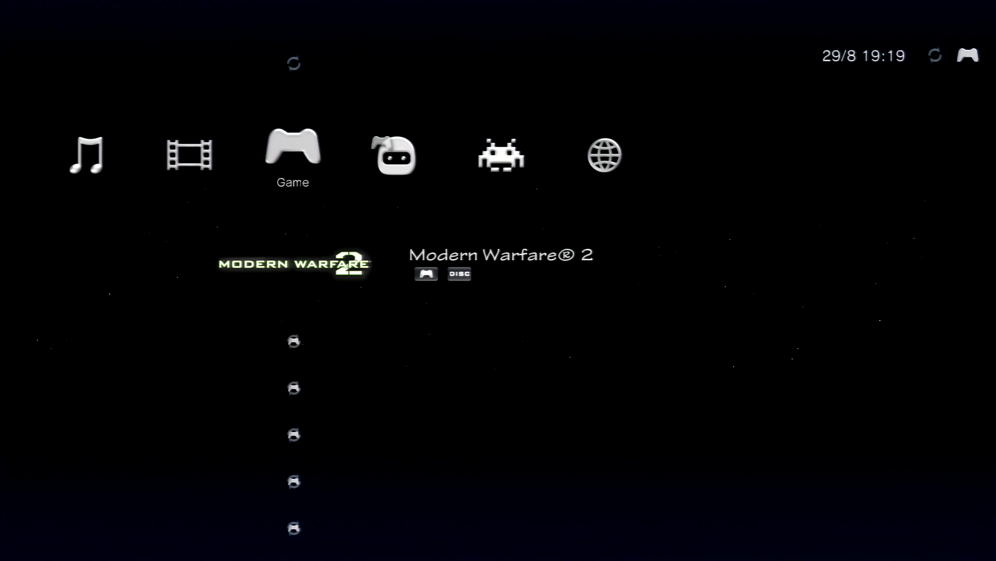
Step: Find the HDD copy of Modern Warfare® 2 in the game list and check its options
key("Down")
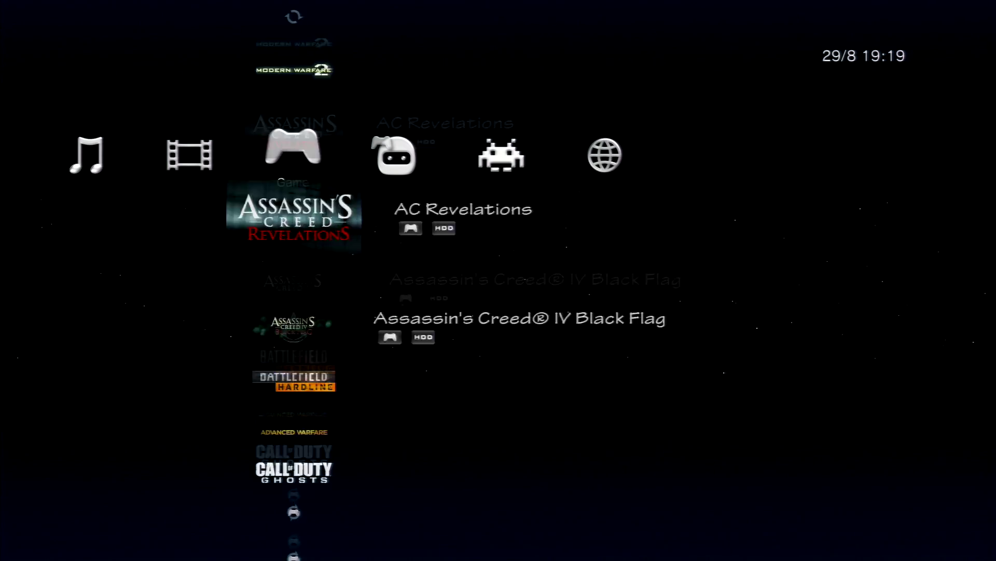
key("Down")
key("Down")
key("Down")
key("Down")
key("Down")
key("Down")
key("Down")
key("Down")
key("Down")
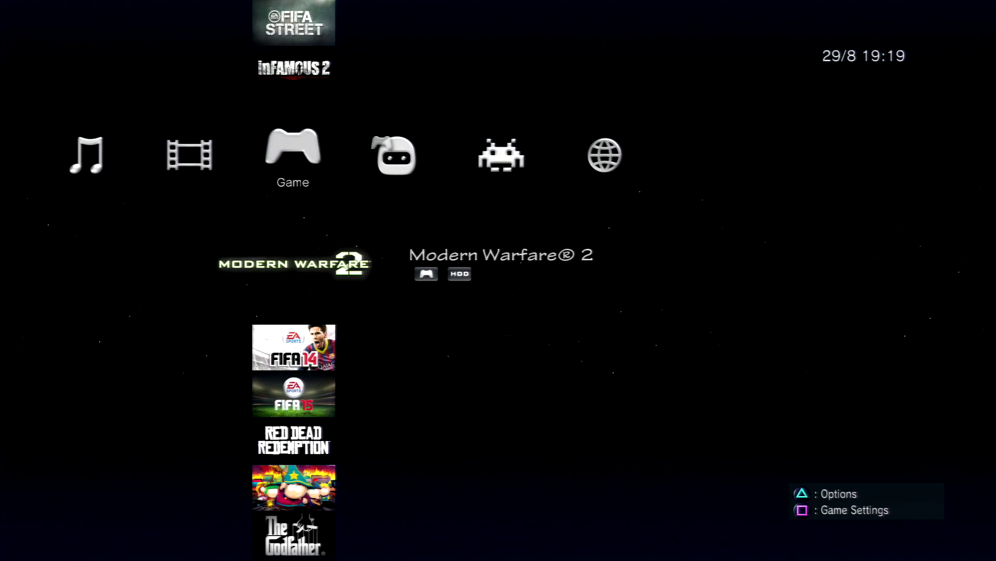
key("t")
key("Escape")
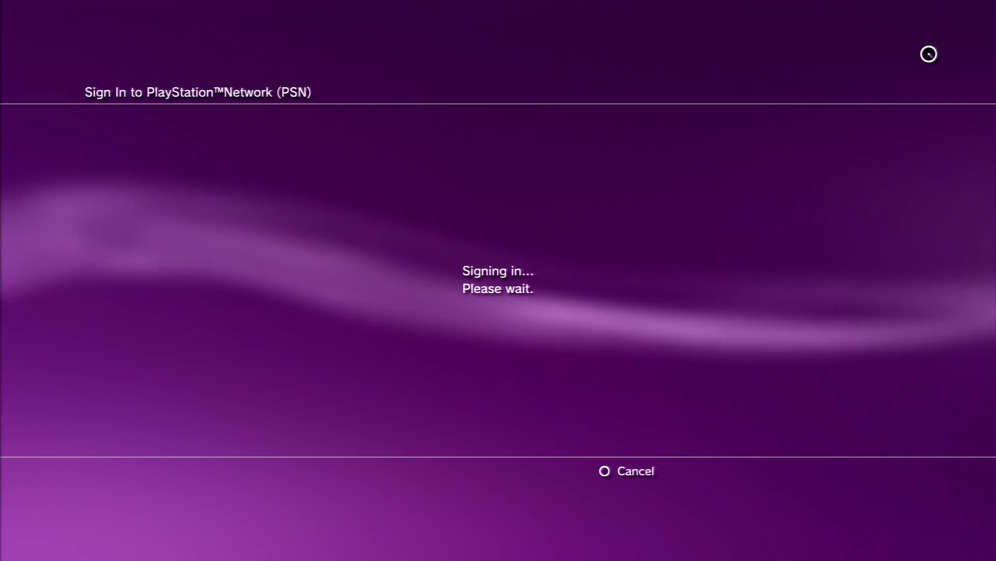
Step: Return to the console's Game category and launch Modern Warfare® 2
key("Left")
key("Left")
key("Up")
key("Up")
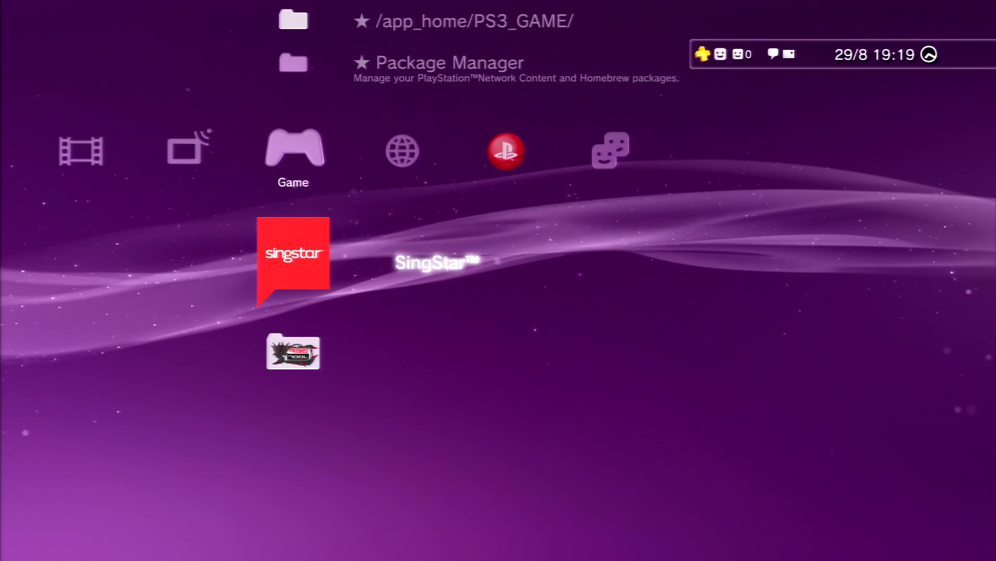
key("Up")
key("Up")
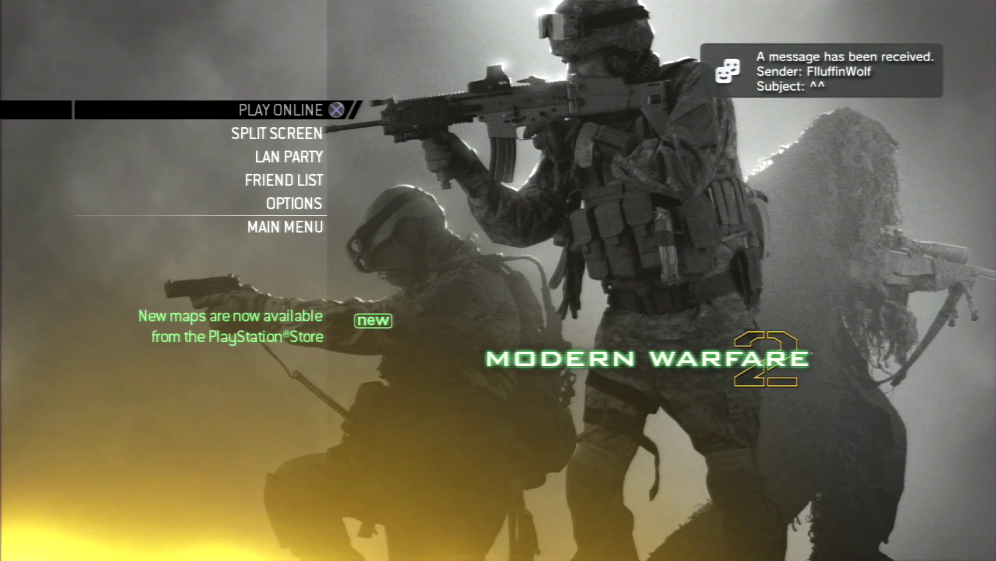
Step: Enter the Play Online mode of Modern Warfare 2
key("Down")
key("Up")
key("Down")
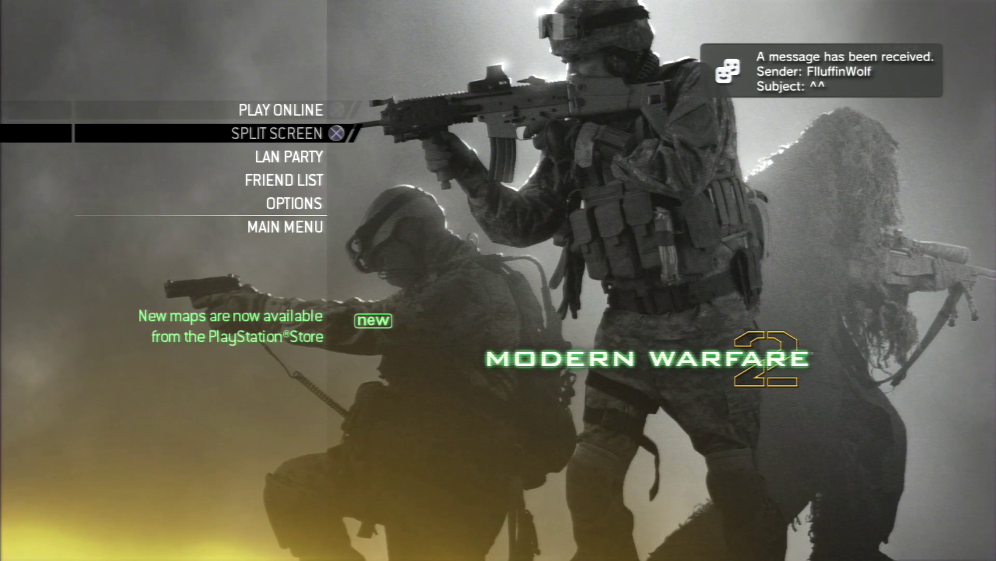
key("Up")
key("Return")
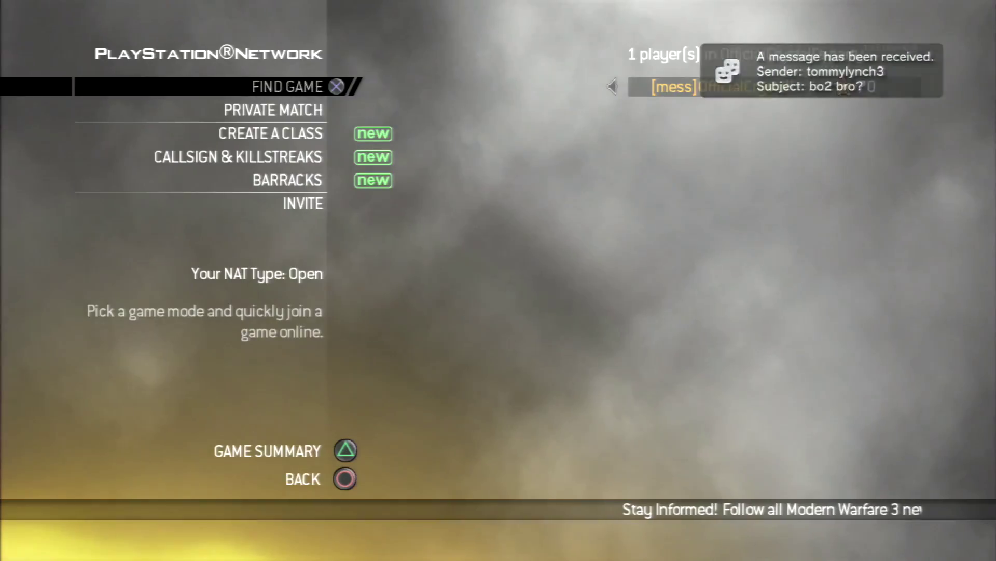
Step: Look into Create a Class and go on to the Callsign & Killstreaks entry
key("Right")
key("Left")
key("Down")
key("Down")
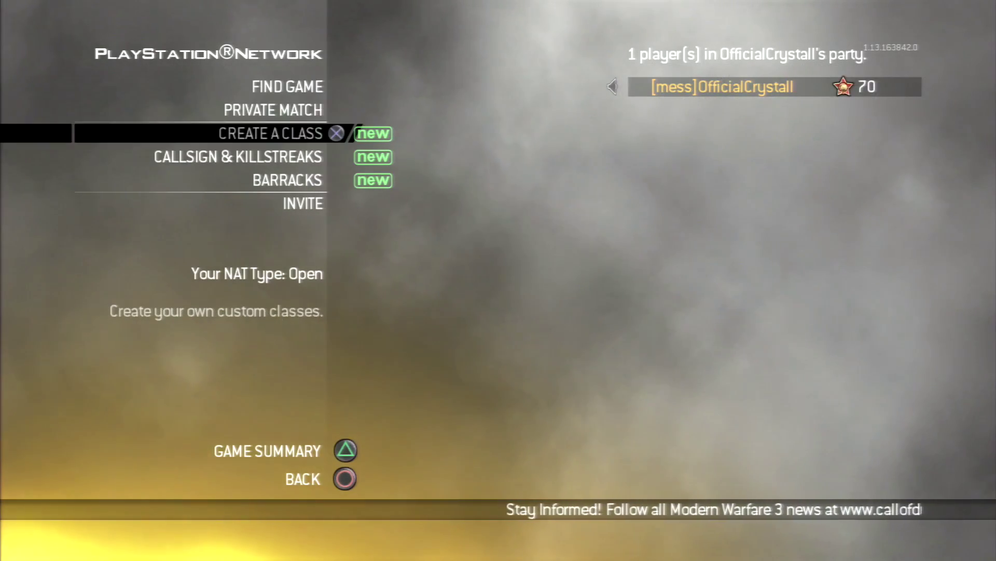
key("Return")
key("Escape")
key("Down")
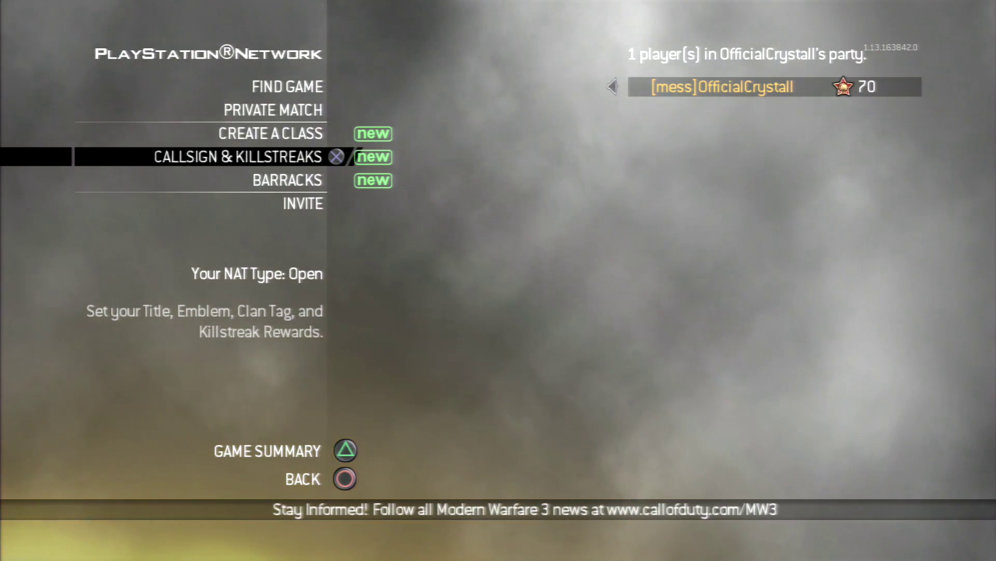
Step: Look through the console's Game category while the game is running and return to the game
key("super")
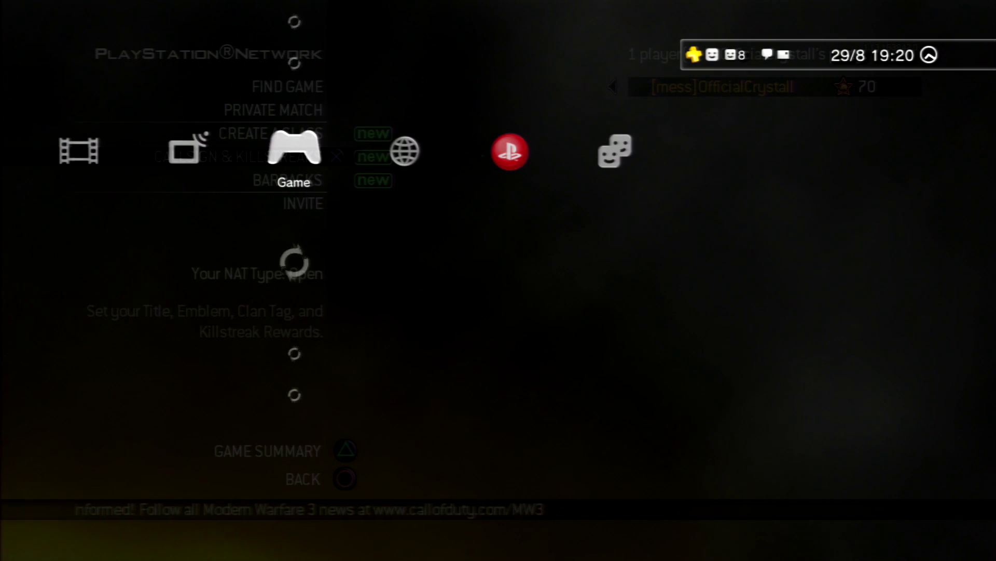
key("Down")
key("Down")
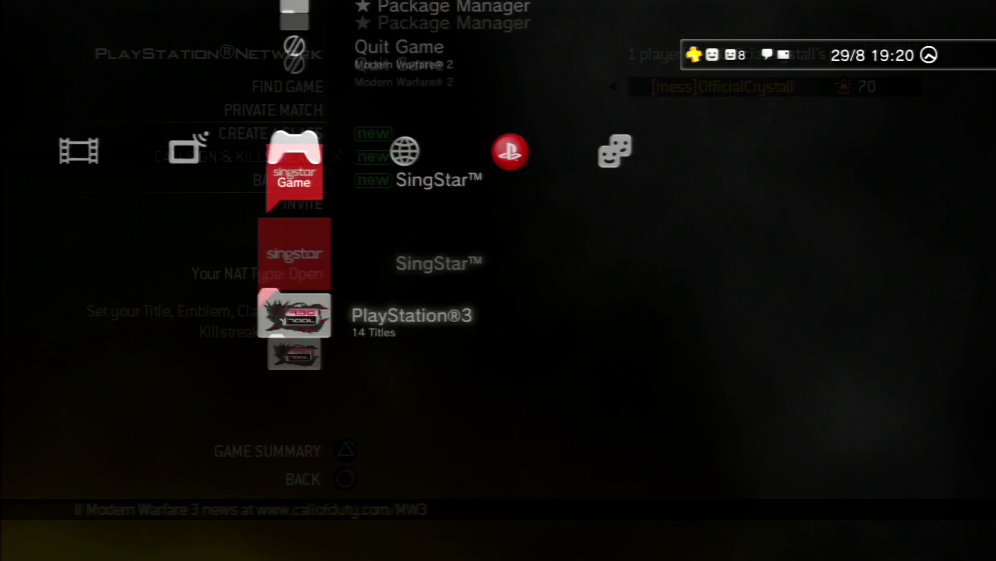
key("Up")
key("Up")
key("Up")
key("super")
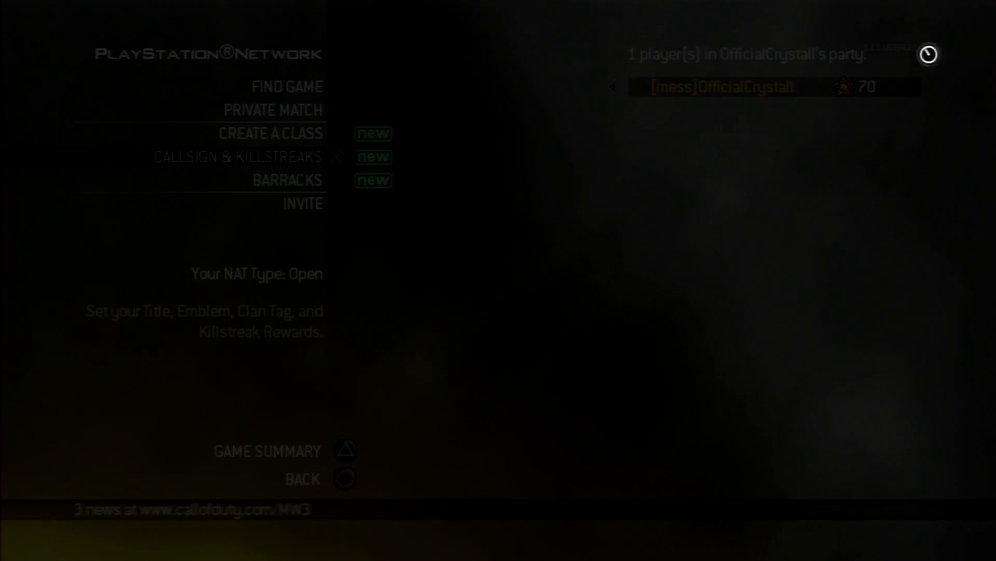